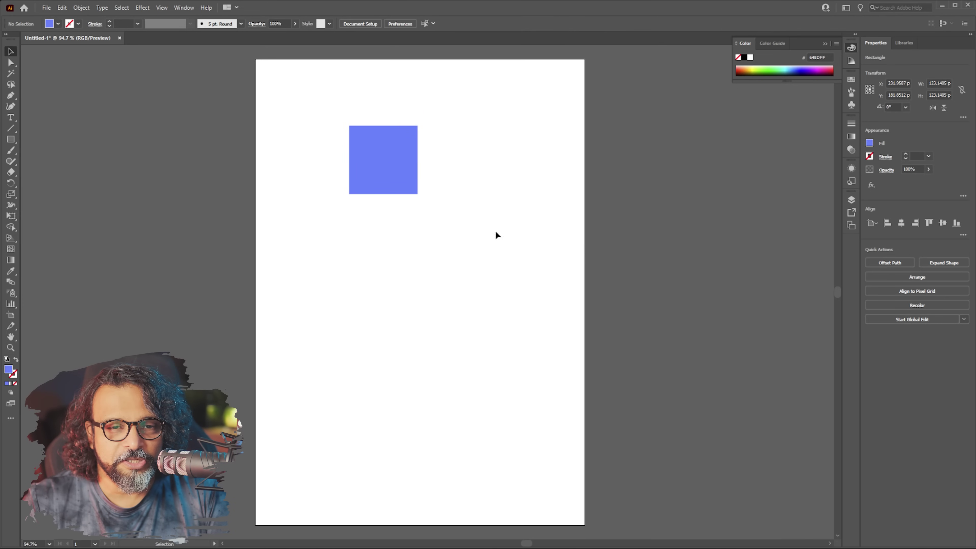
Step: Select the blue square and float the Color panel over the artboard, showing the Color Guide
{"action": "left_click", "coordinate": [386, 173]}
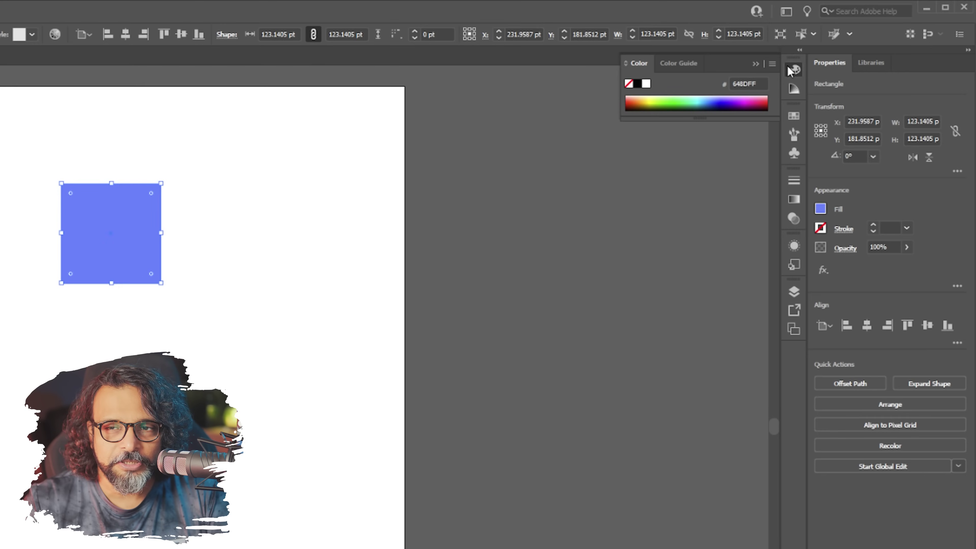
{"action": "left_click", "coordinate": [799, 51]}
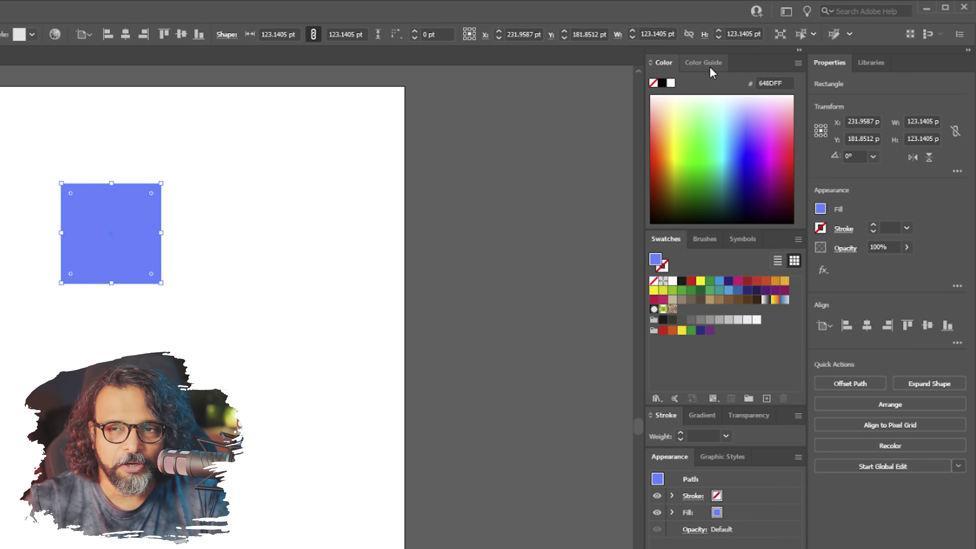
{"action": "left_click_drag", "start_coordinate": [748, 65], "coordinate": [404, 137]}
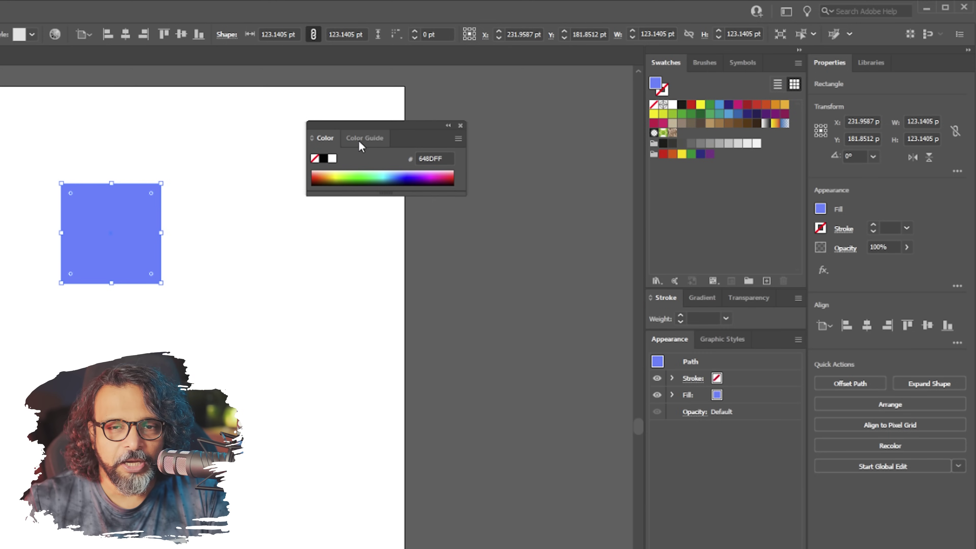
{"action": "left_click", "coordinate": [368, 143]}
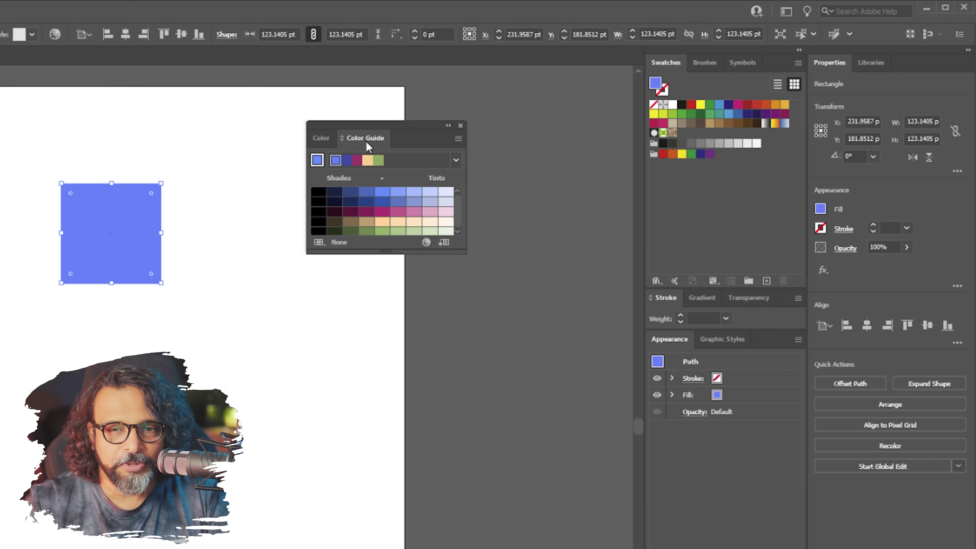
Step: Enlarge and reposition the Color Guide, then check the Harmony Rules list without changing the Tetrad 2 rule
{"action": "left_click_drag", "start_coordinate": [463, 249], "coordinate": [480, 330]}
{"action": "left_click_drag", "start_coordinate": [424, 134], "coordinate": [399, 174]}
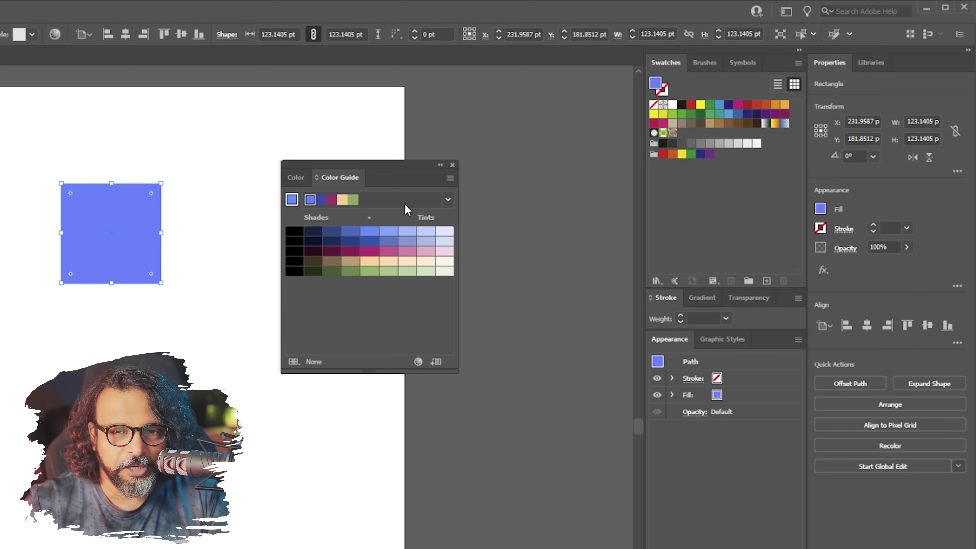
{"action": "left_click", "coordinate": [448, 201]}
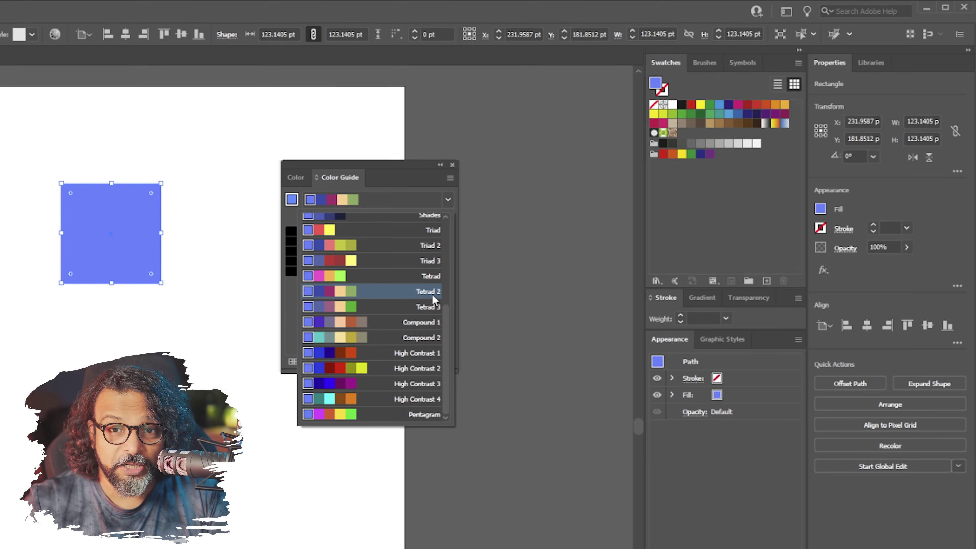
{"action": "left_click", "coordinate": [397, 167]}
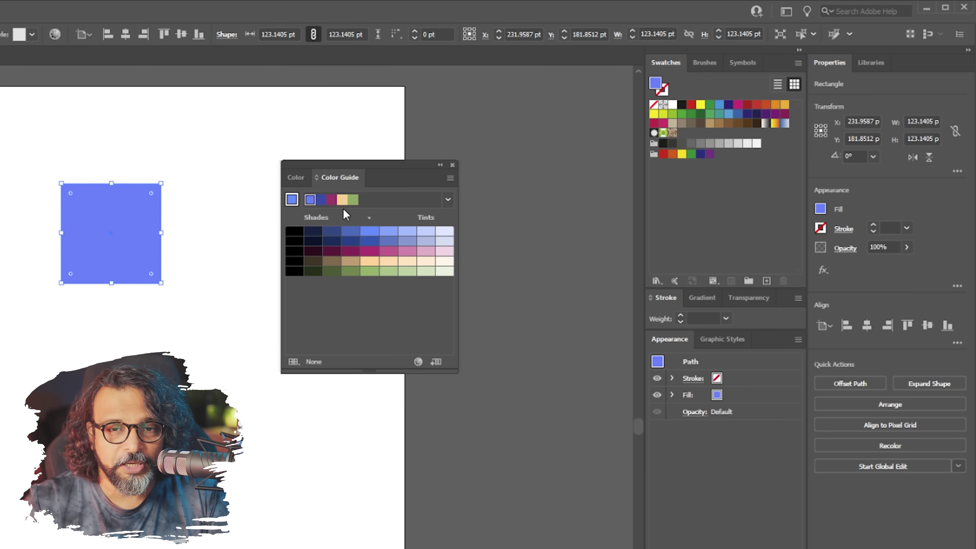
Step: Open the Recolor Artwork colour wheel and drag the base handle toward purple
{"action": "left_click", "coordinate": [421, 364]}
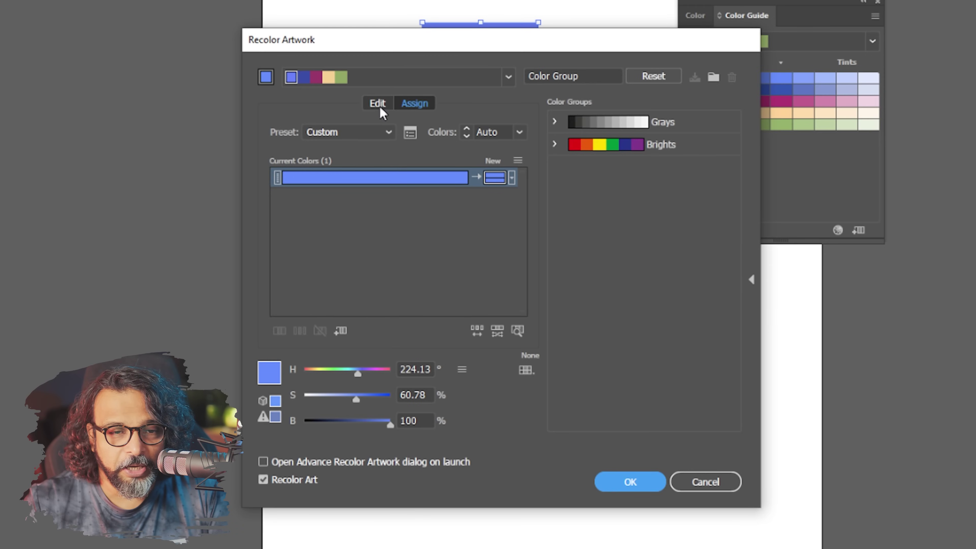
{"action": "left_click", "coordinate": [378, 104]}
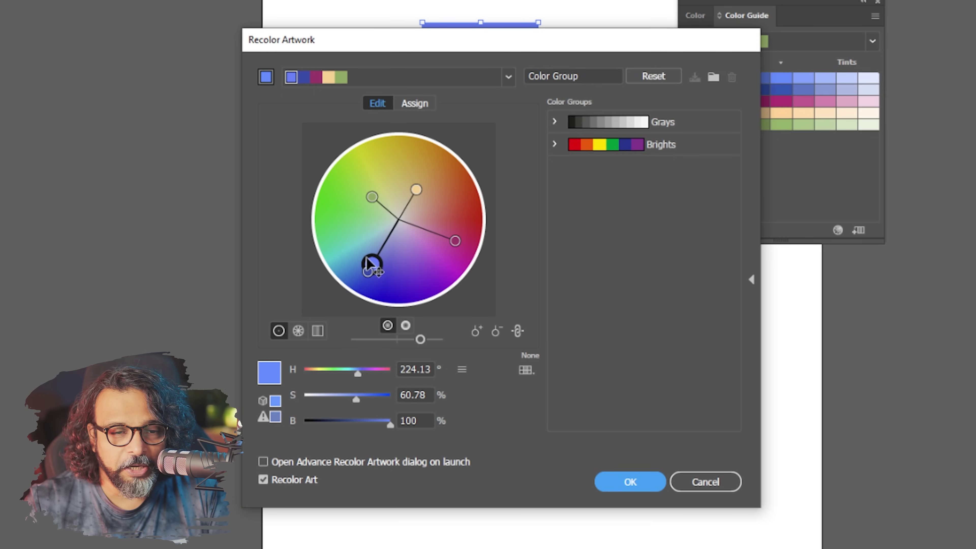
{"action": "left_click_drag", "start_coordinate": [372, 267], "coordinate": [410, 284]}
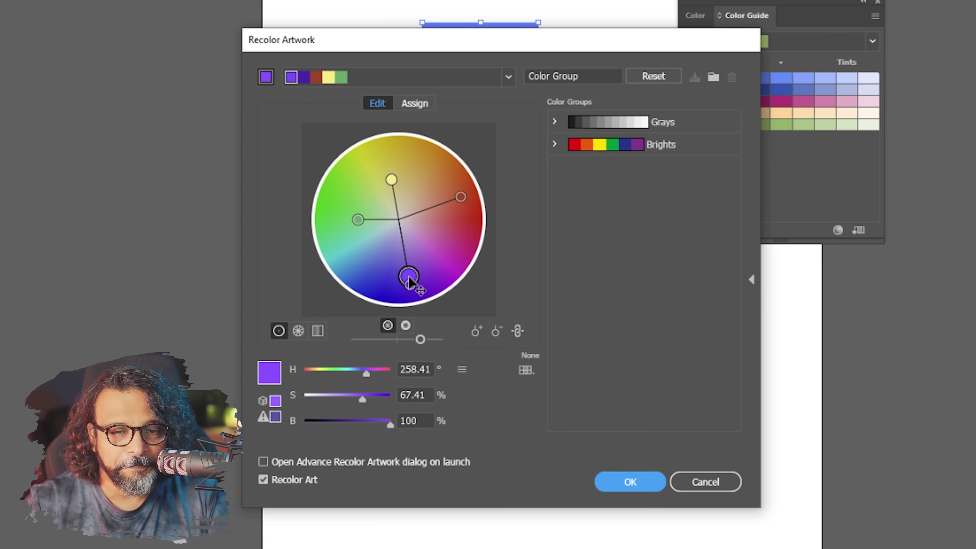
Step: Apply the Complementary harmony rule and shift the base purple to H 270.42°, S 78.92%, B 100%
{"action": "left_click", "coordinate": [509, 77]}
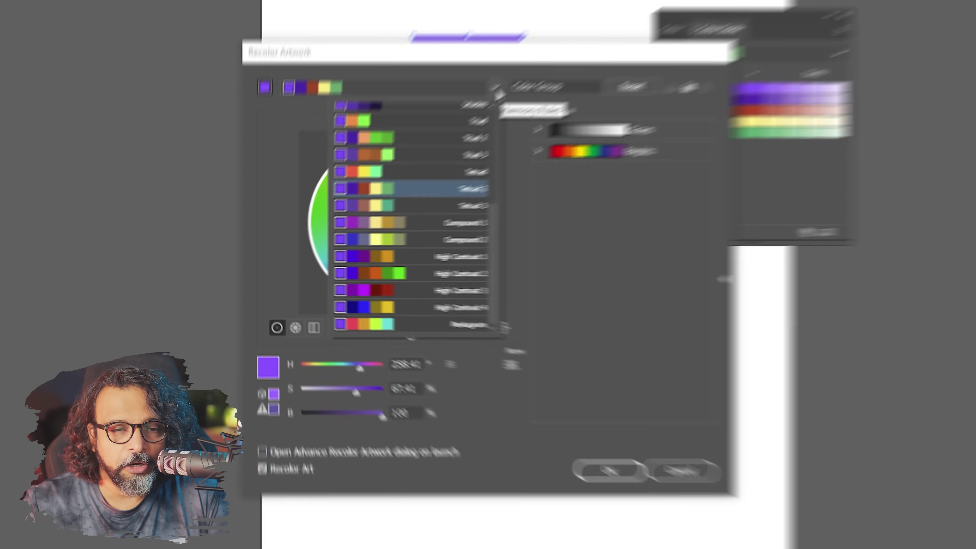
{"action": "left_click_drag", "start_coordinate": [516, 245], "coordinate": [516, 154]}
{"action": "left_click", "coordinate": [431, 122]}
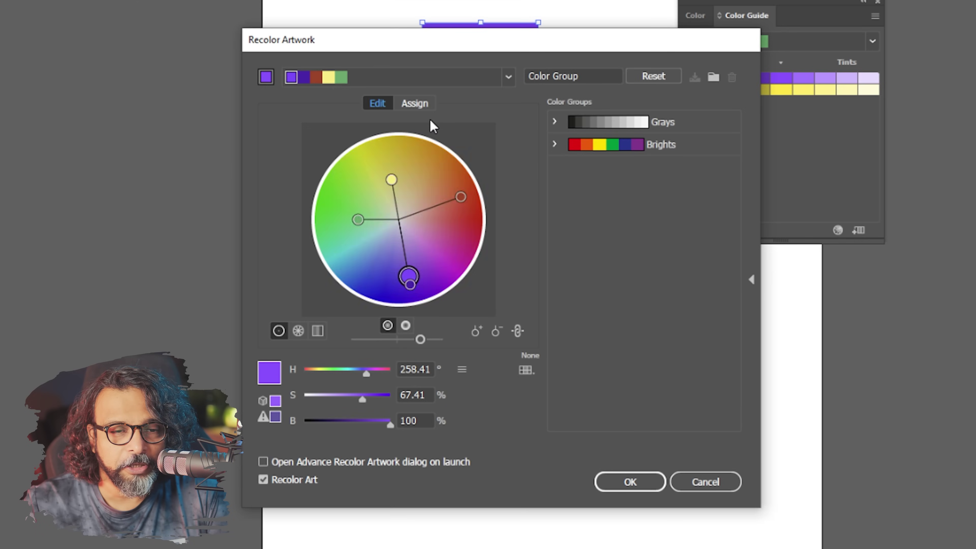
{"action": "left_click_drag", "start_coordinate": [407, 275], "coordinate": [427, 279]}
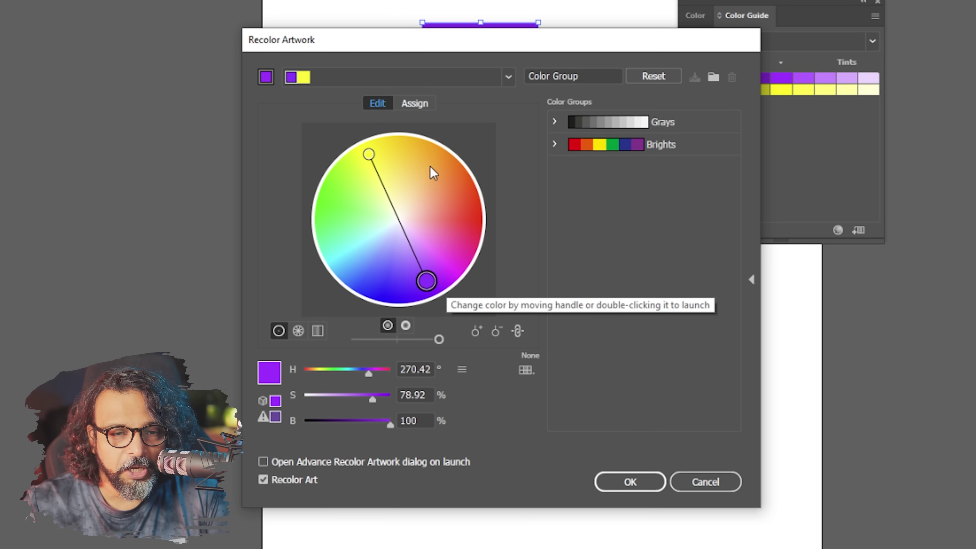
{"action": "left_click", "coordinate": [508, 78]}
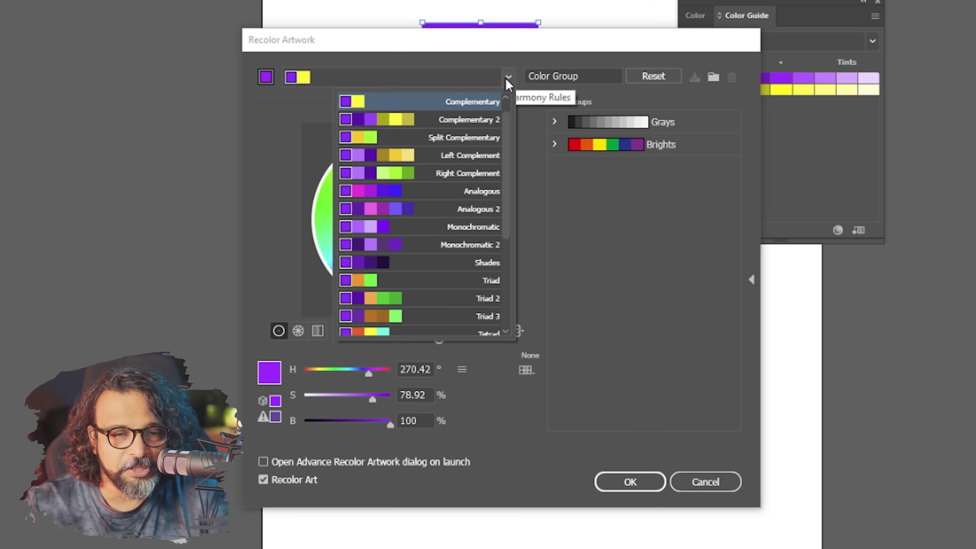
Step: Apply Complementary 2, save the six purple-and-yellow colours as a new colour group, and confirm
{"action": "left_click", "coordinate": [461, 120]}
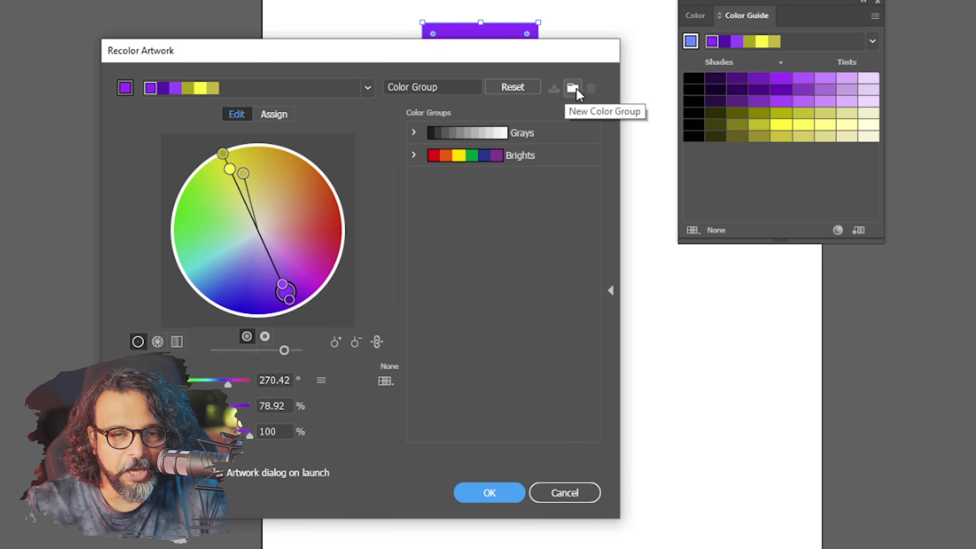
{"action": "left_click", "coordinate": [573, 88]}
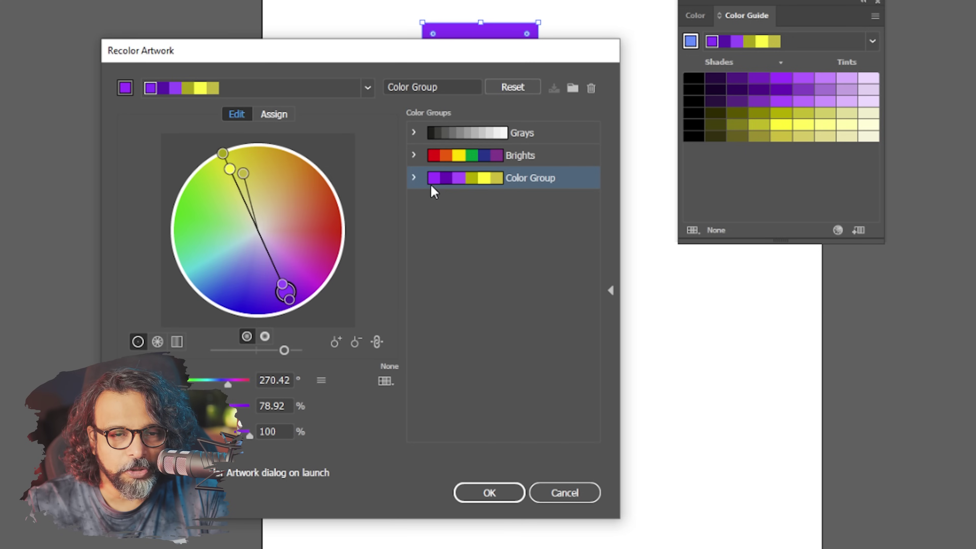
{"action": "left_click", "coordinate": [471, 498]}
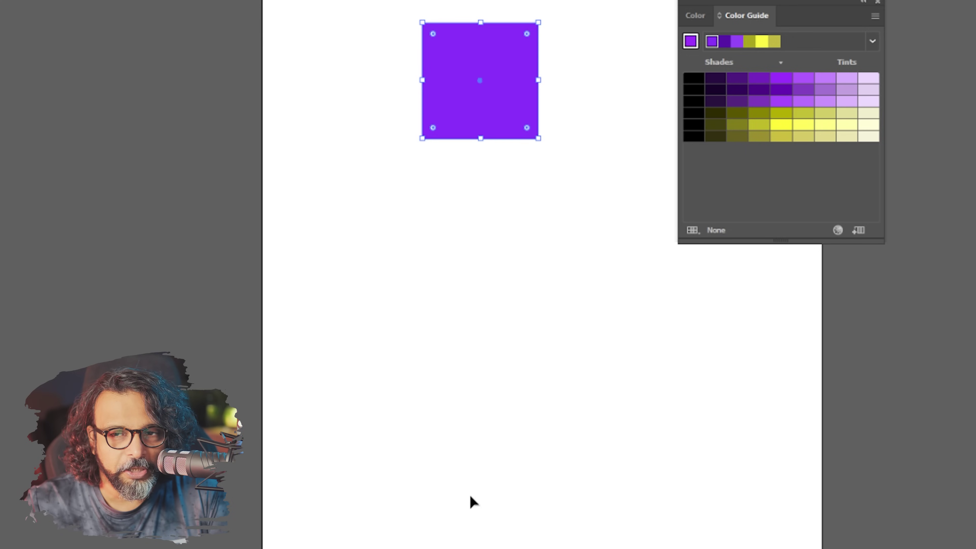
Step: Float and enlarge the Swatches panel, duplicate the purple square, and fill the copy dark purple
{"action": "left_click_drag", "start_coordinate": [895, 8], "coordinate": [832, 253]}
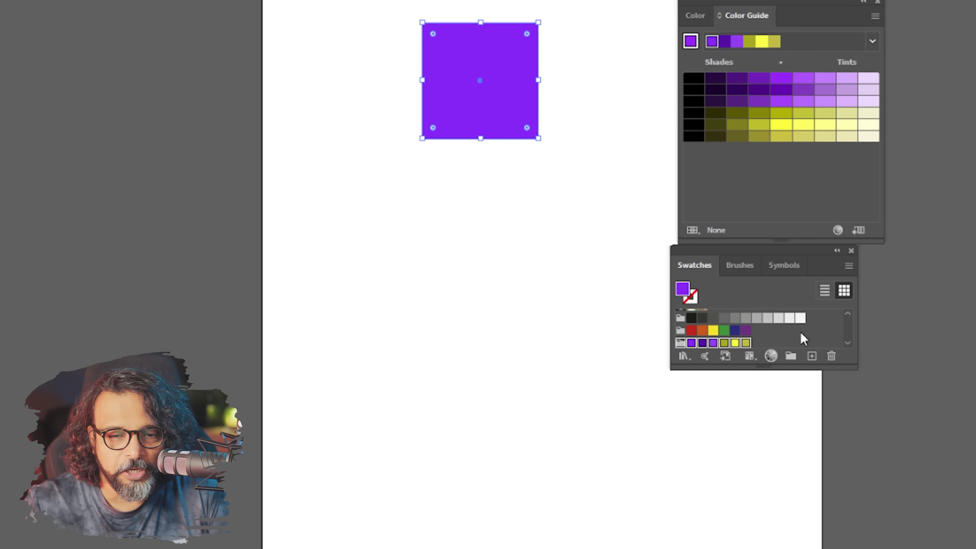
{"action": "left_click_drag", "start_coordinate": [856, 370], "coordinate": [932, 458]}
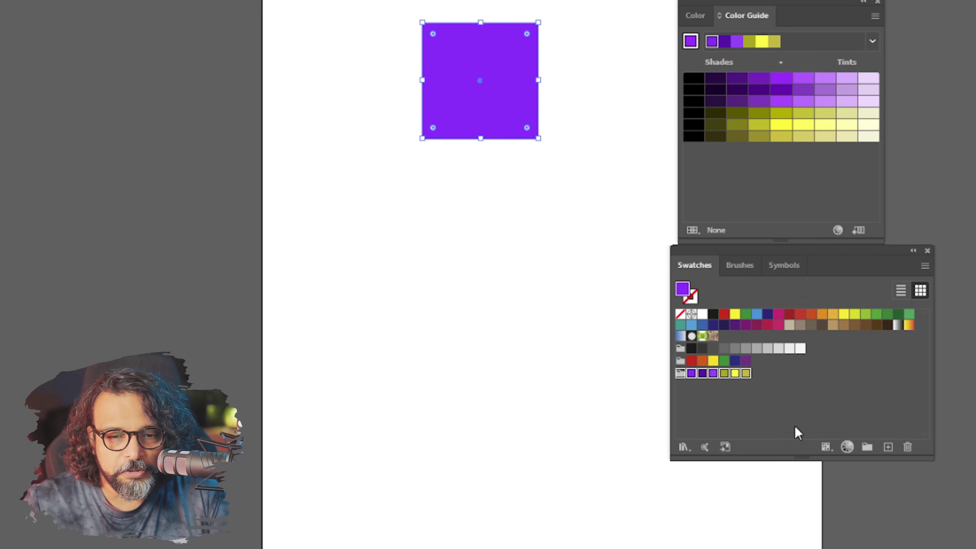
{"action": "left_click_drag", "start_coordinate": [471, 68], "coordinate": [551, 96]}
{"action": "left_click", "coordinate": [496, 218]}
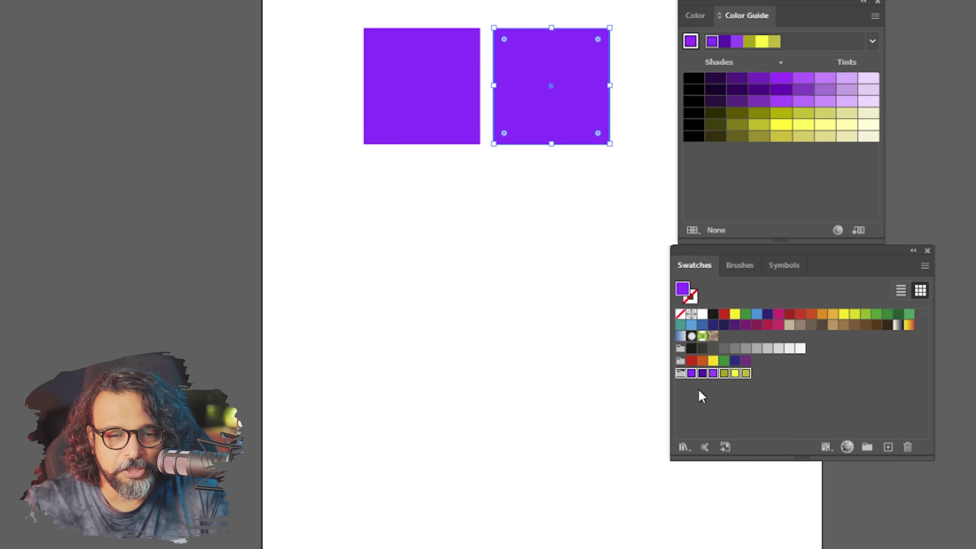
{"action": "left_click", "coordinate": [702, 397]}
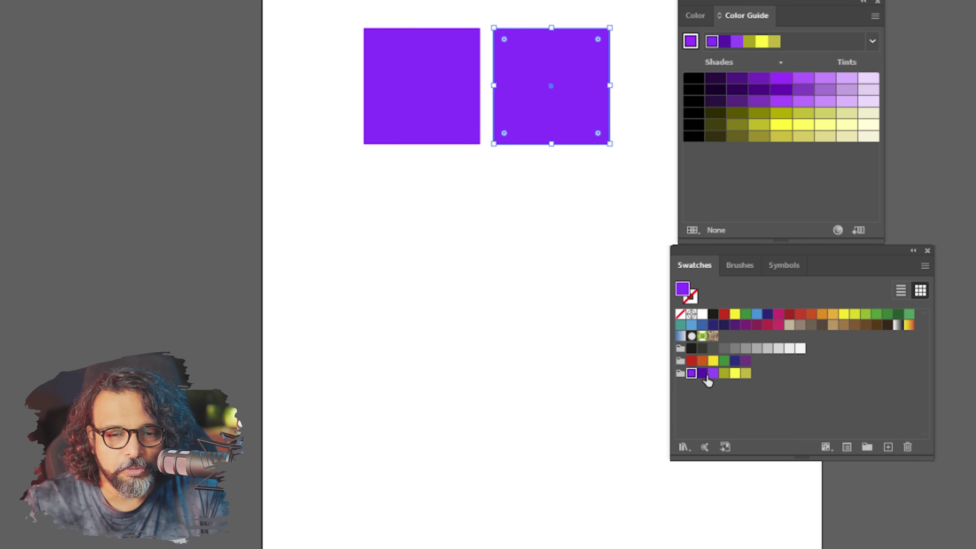
{"action": "left_click", "coordinate": [702, 373]}
Step: Duplicate more squares and fill them with light purple, yellow, olive and other group swatches
{"action": "left_click_drag", "start_coordinate": [592, 77], "coordinate": [338, 333]}
{"action": "left_click", "coordinate": [713, 373]}
{"action": "left_click", "coordinate": [724, 373]}
{"action": "left_click", "coordinate": [735, 373]}
{"action": "left_click", "coordinate": [746, 373]}
{"action": "left_click", "coordinate": [499, 509]}
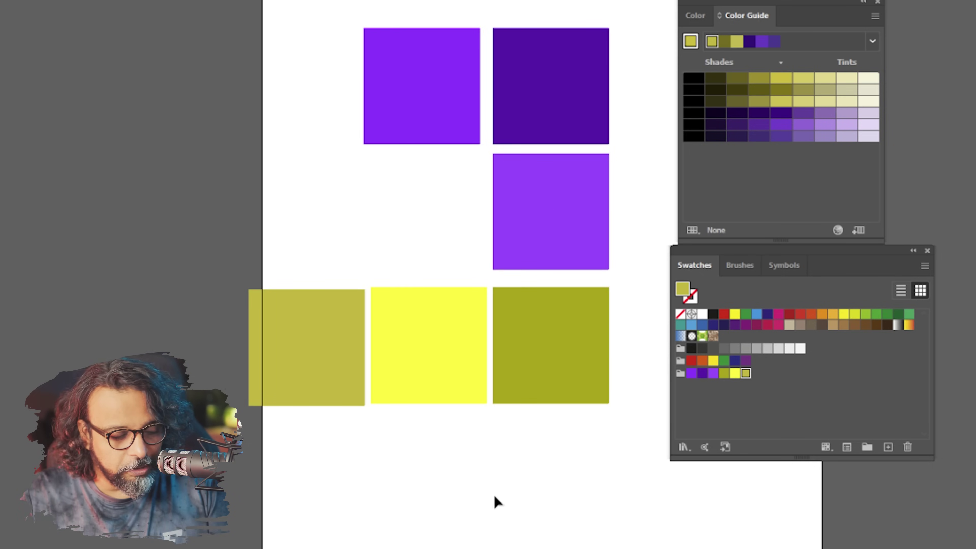
Step: Select all six sample squares and delete them
{"action": "key", "text": "ctrl+a"}
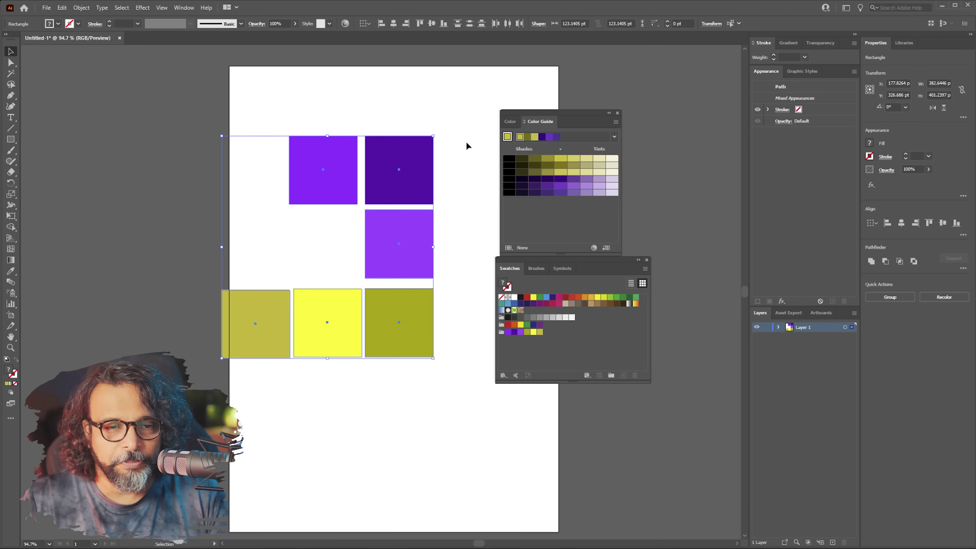
{"action": "left_click", "coordinate": [470, 235]}
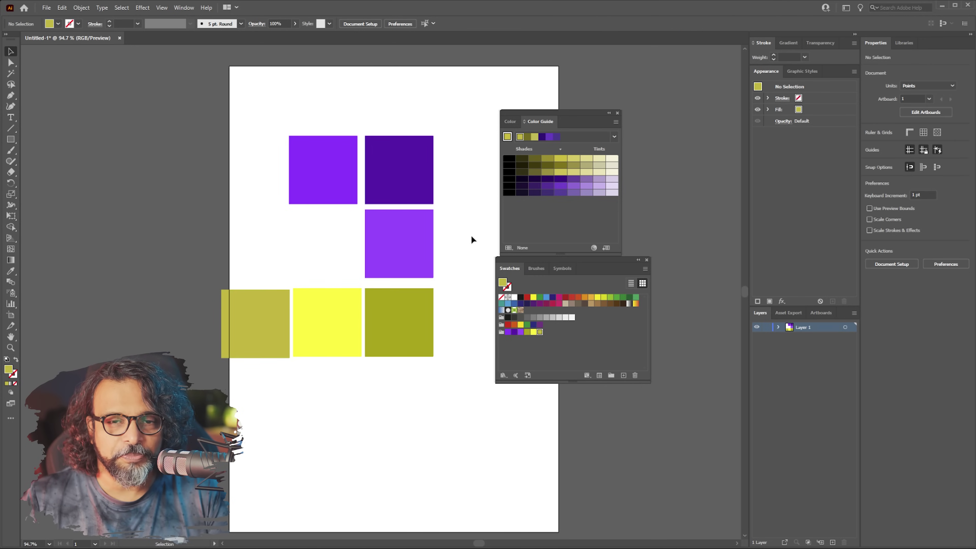
{"action": "left_click_drag", "start_coordinate": [448, 112], "coordinate": [246, 425]}
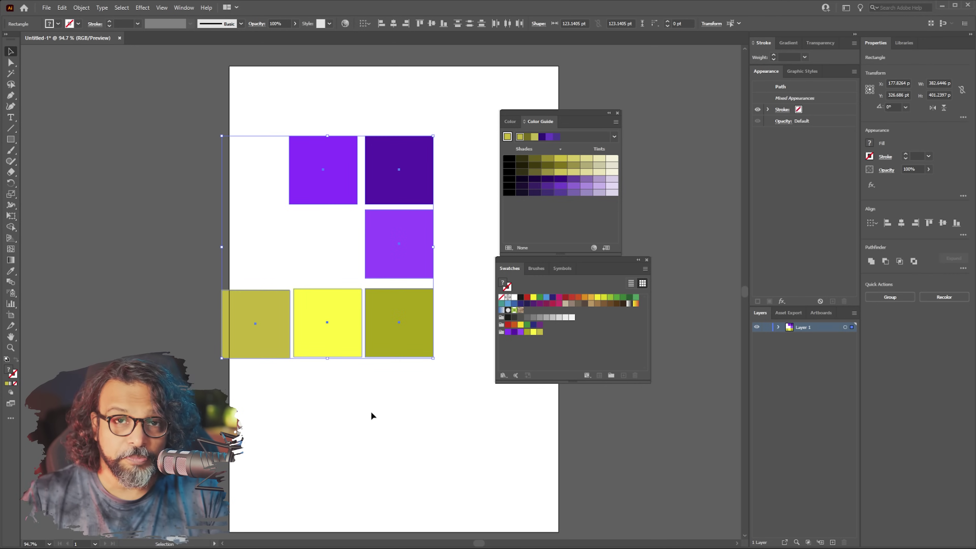
{"action": "key", "text": "Delete"}
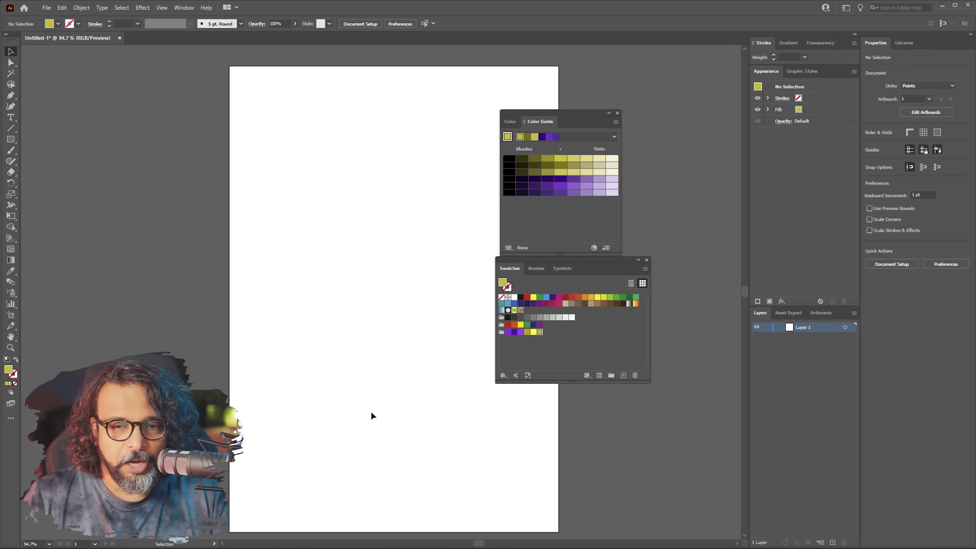
Step: Reopen Edit Colors, apply Right Complement, and nudge the base yellow to H 52.34°, S 67.75%, B 80%
{"action": "left_click", "coordinate": [594, 248]}
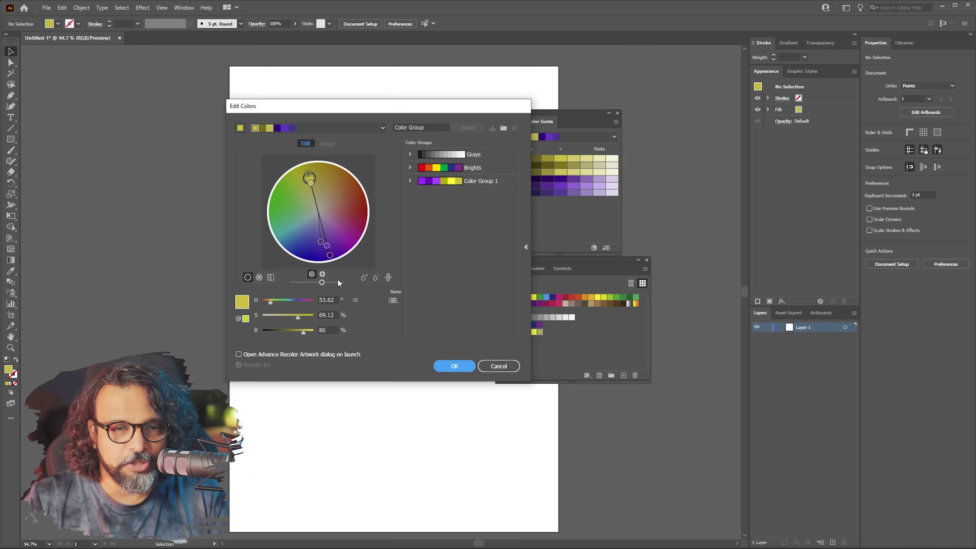
{"action": "left_click", "coordinate": [383, 129]}
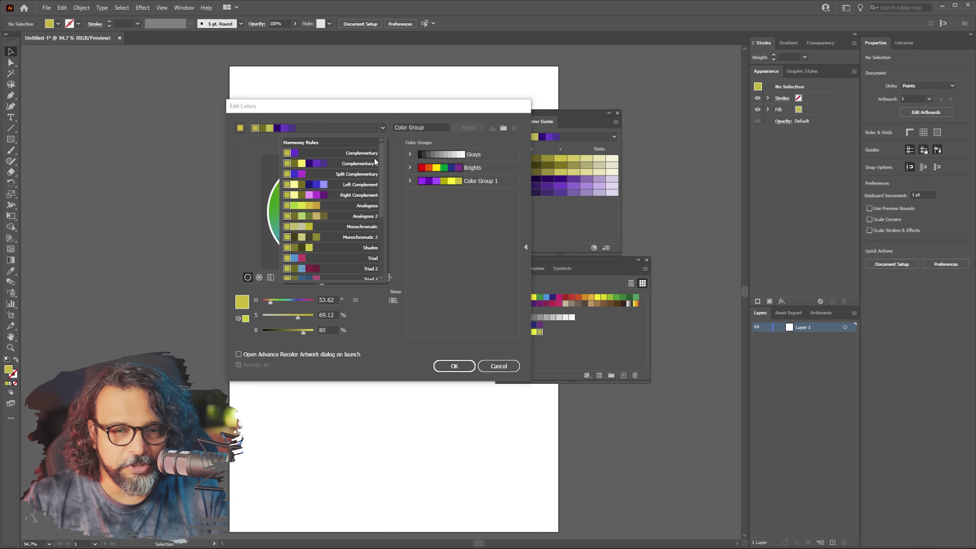
{"action": "left_click", "coordinate": [361, 196]}
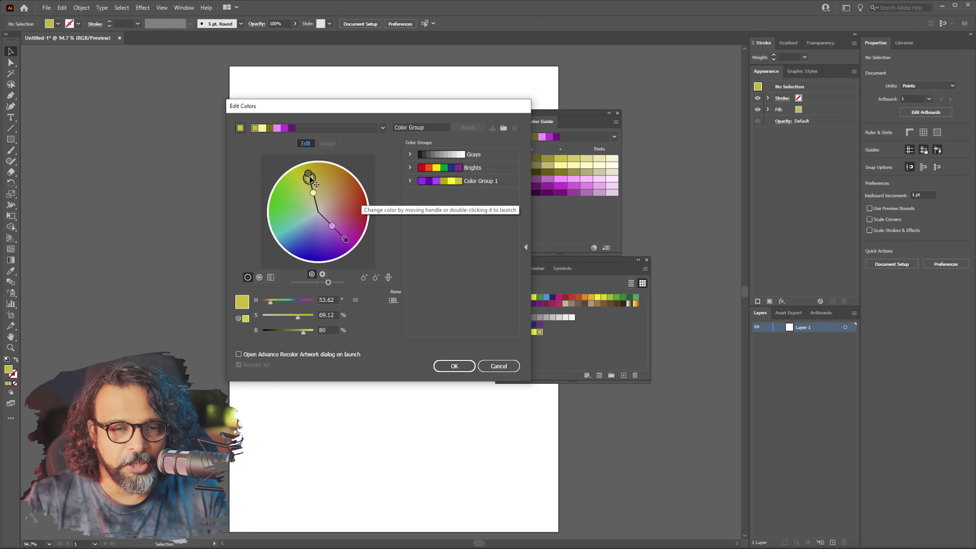
{"action": "left_click_drag", "start_coordinate": [310, 180], "coordinate": [315, 195]}
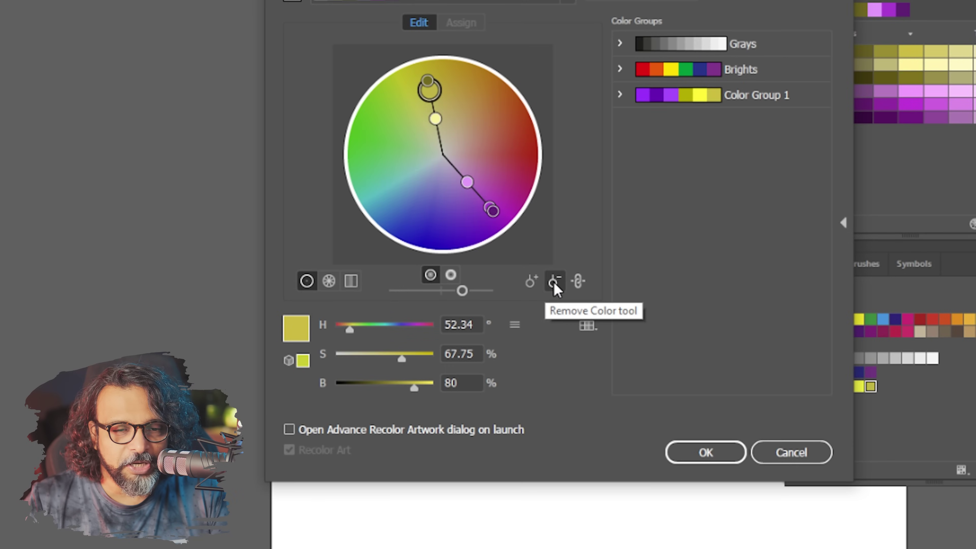
Step: Remove one pink from the group, add a new pink, rotate the harmony, and unlink the colours
{"action": "left_click", "coordinate": [554, 286]}
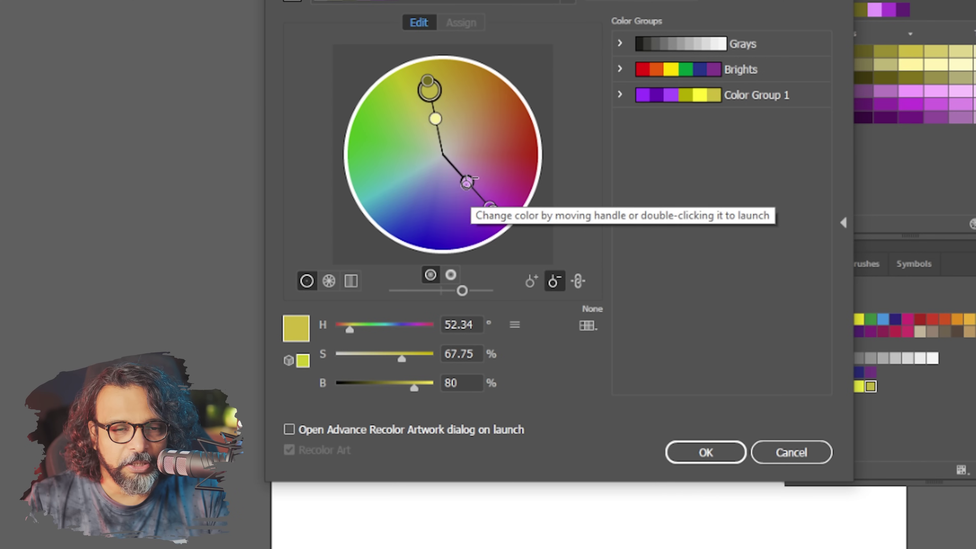
{"action": "left_click", "coordinate": [467, 182]}
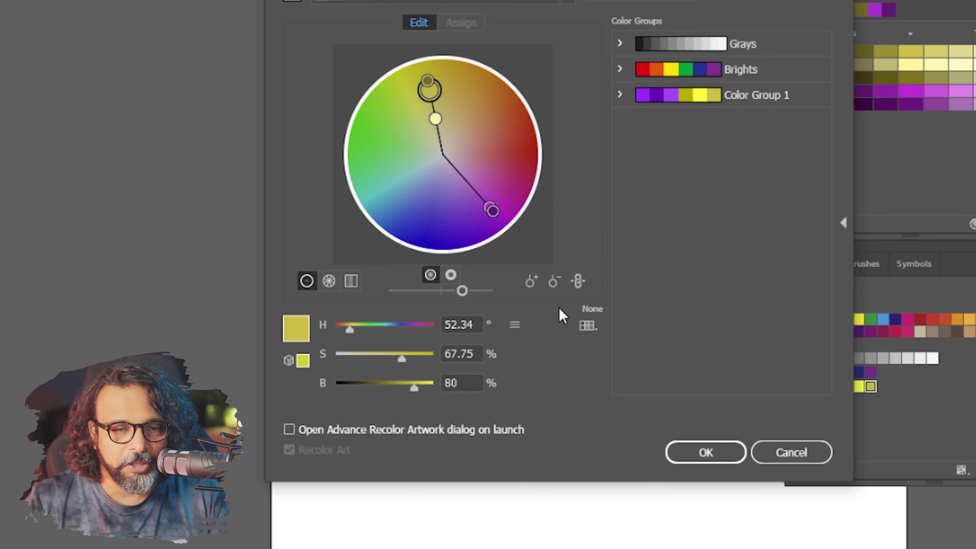
{"action": "left_click", "coordinate": [532, 281]}
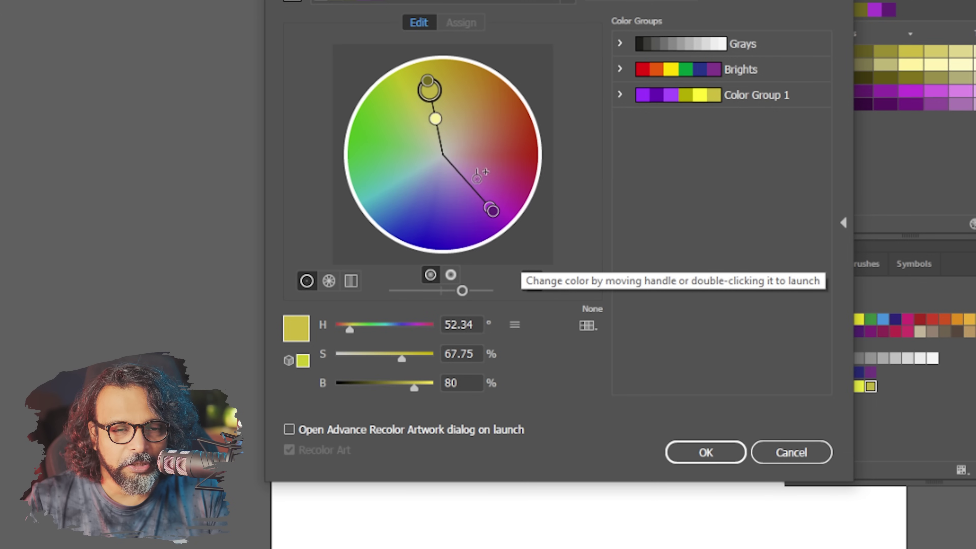
{"action": "left_click", "coordinate": [480, 178]}
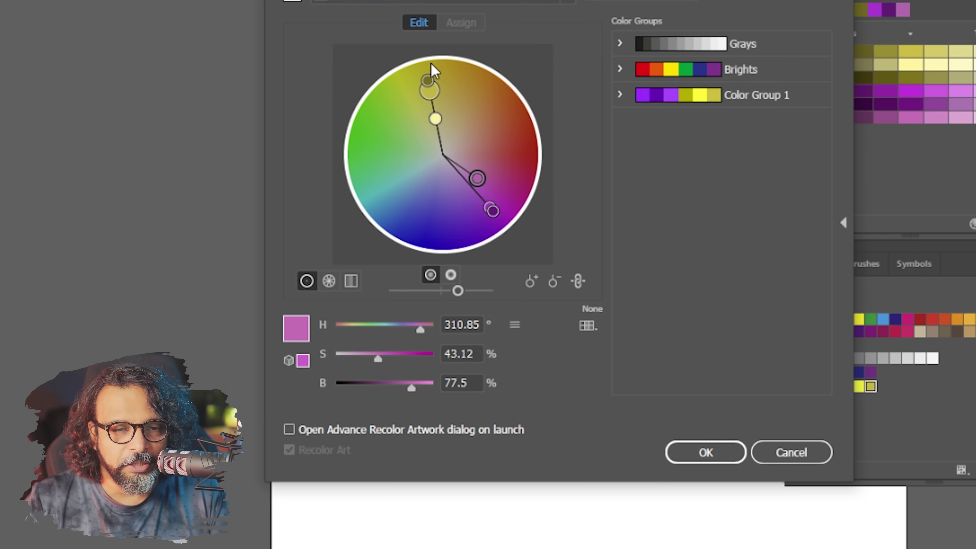
{"action": "left_click_drag", "start_coordinate": [429, 89], "coordinate": [453, 80]}
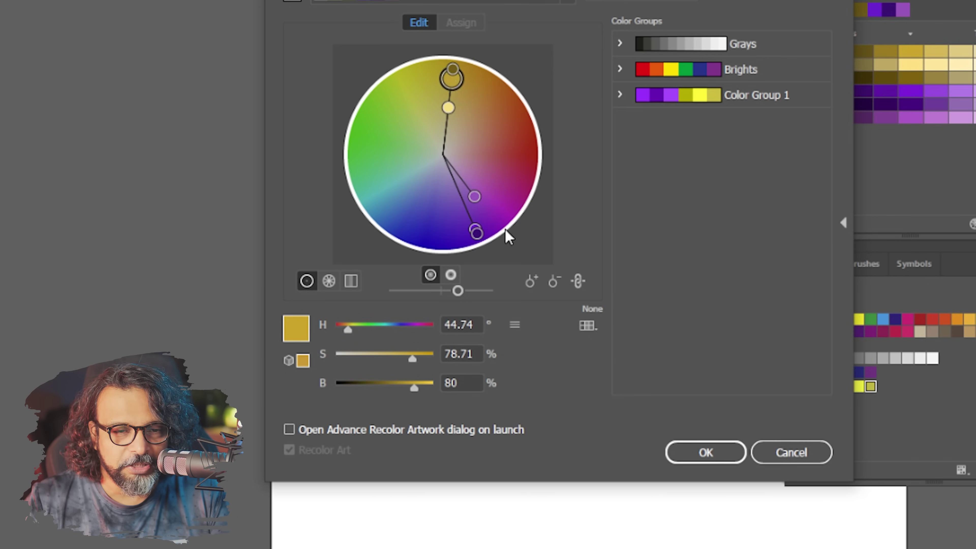
{"action": "left_click", "coordinate": [578, 282]}
Step: Drag unlinked handles separately to gold, magenta, deep violet, red-magenta and red-orange, then move the base to orange
{"action": "left_click_drag", "start_coordinate": [452, 79], "coordinate": [489, 112]}
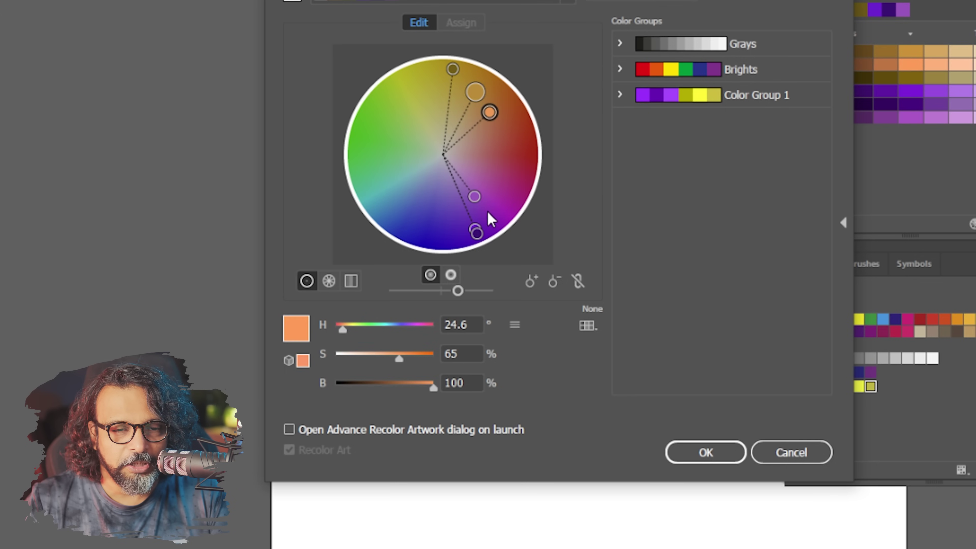
{"action": "left_click_drag", "start_coordinate": [475, 197], "coordinate": [494, 199]}
{"action": "left_click_drag", "start_coordinate": [477, 233], "coordinate": [453, 250]}
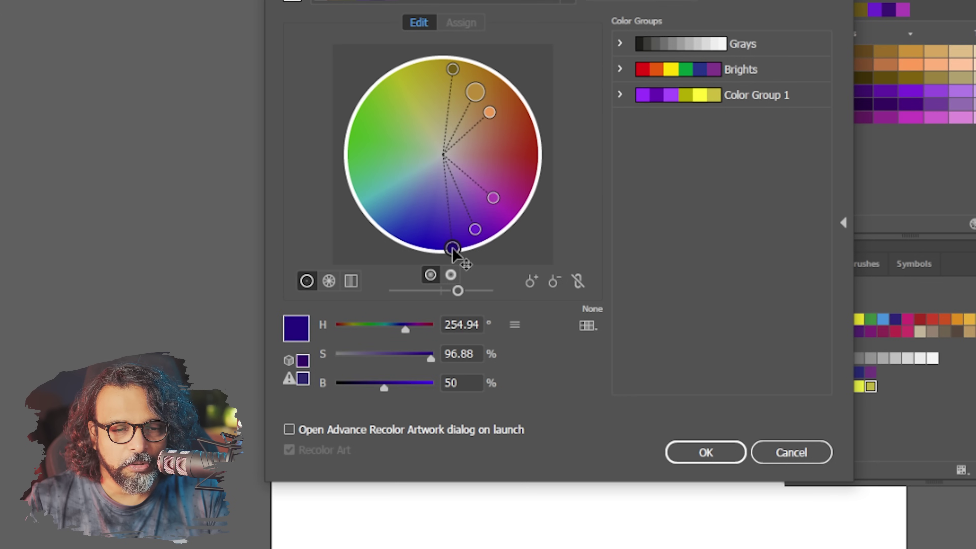
{"action": "left_click_drag", "start_coordinate": [494, 199], "coordinate": [520, 176]}
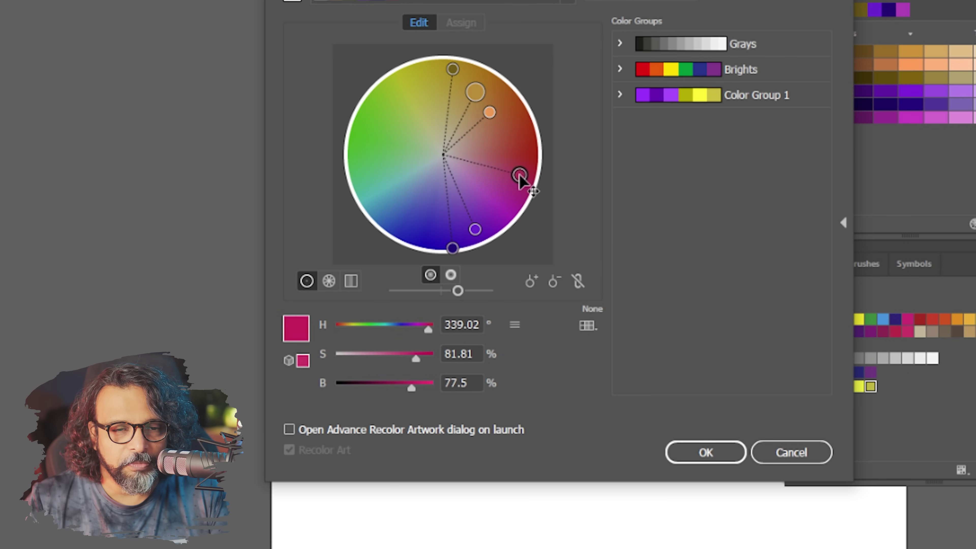
{"action": "left_click_drag", "start_coordinate": [489, 113], "coordinate": [516, 128]}
{"action": "left_click", "coordinate": [476, 95]}
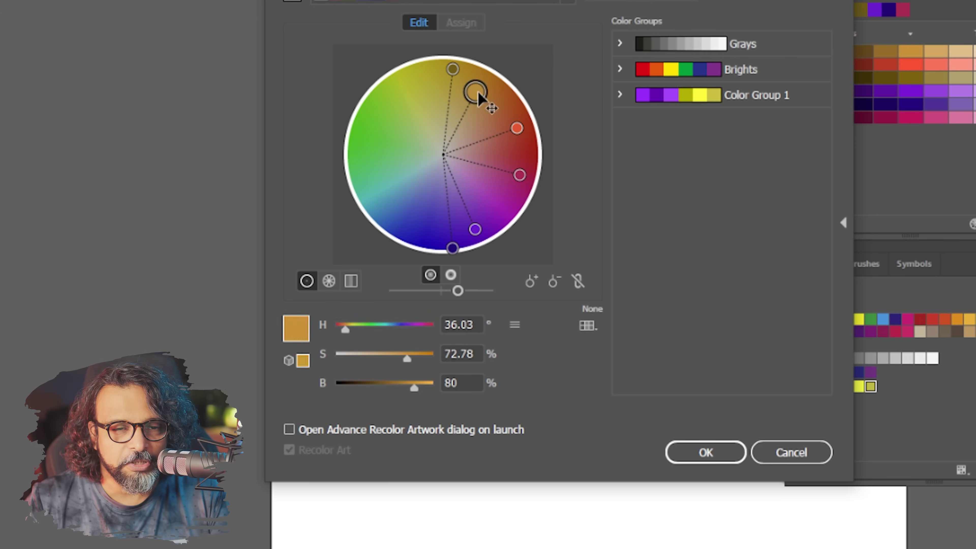
{"action": "left_click_drag", "start_coordinate": [477, 94], "coordinate": [507, 88]}
Step: Push the purple, dark blue, olive, red and pink handles to the rim, ending at red-orange H 22.46°, S 100%, B 80%
{"action": "left_click_drag", "start_coordinate": [475, 230], "coordinate": [506, 230]}
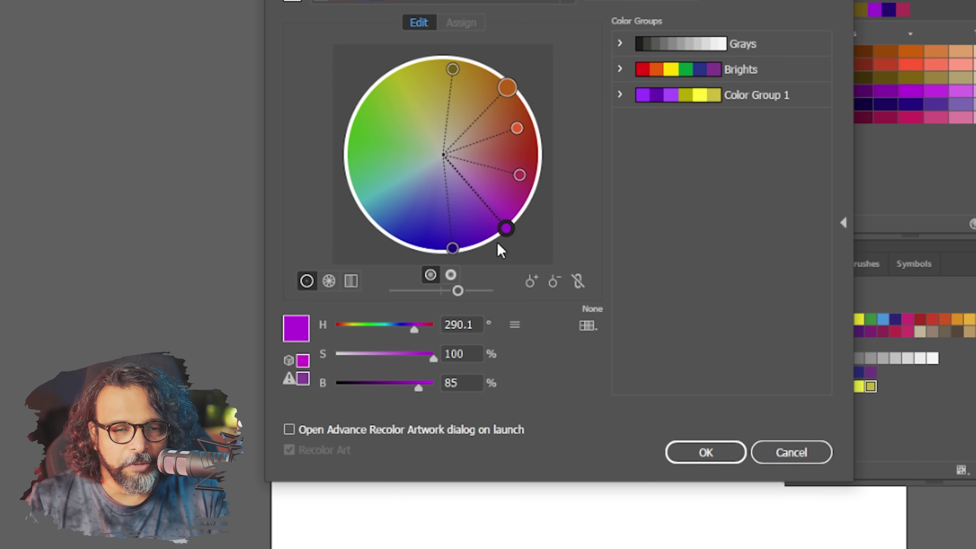
{"action": "left_click_drag", "start_coordinate": [452, 250], "coordinate": [481, 245]}
{"action": "left_click_drag", "start_coordinate": [453, 70], "coordinate": [486, 68]}
{"action": "left_click_drag", "start_coordinate": [519, 128], "coordinate": [560, 128]}
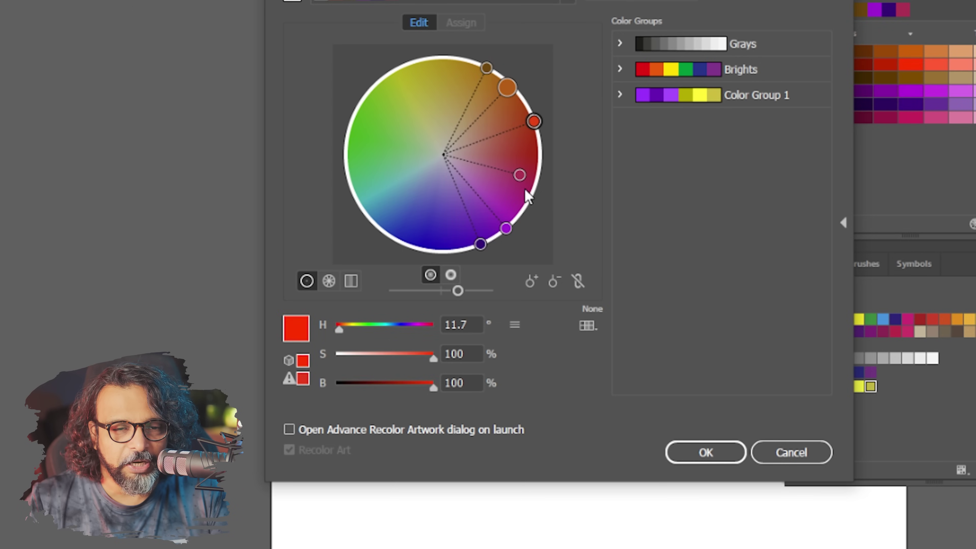
{"action": "left_click_drag", "start_coordinate": [520, 175], "coordinate": [542, 193]}
{"action": "left_click_drag", "start_coordinate": [507, 228], "coordinate": [519, 214]}
{"action": "left_click_drag", "start_coordinate": [534, 123], "coordinate": [536, 134]}
{"action": "left_click_drag", "start_coordinate": [508, 88], "coordinate": [523, 98]}
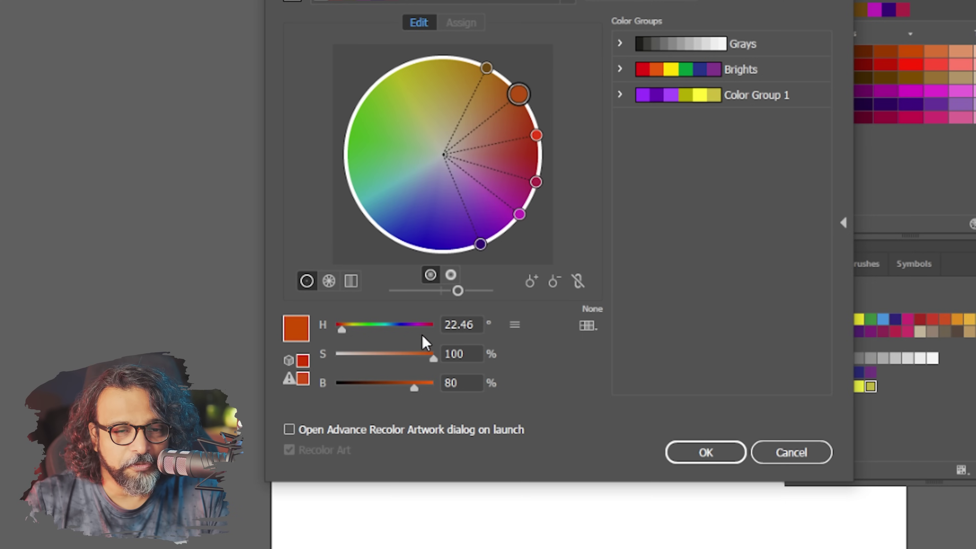
Step: Lighten the base orange, raise the dark brown to vivid orange at brightness 100, and tweak the peach
{"action": "left_click_drag", "start_coordinate": [415, 389], "coordinate": [449, 434]}
{"action": "left_click_drag", "start_coordinate": [431, 361], "coordinate": [396, 366]}
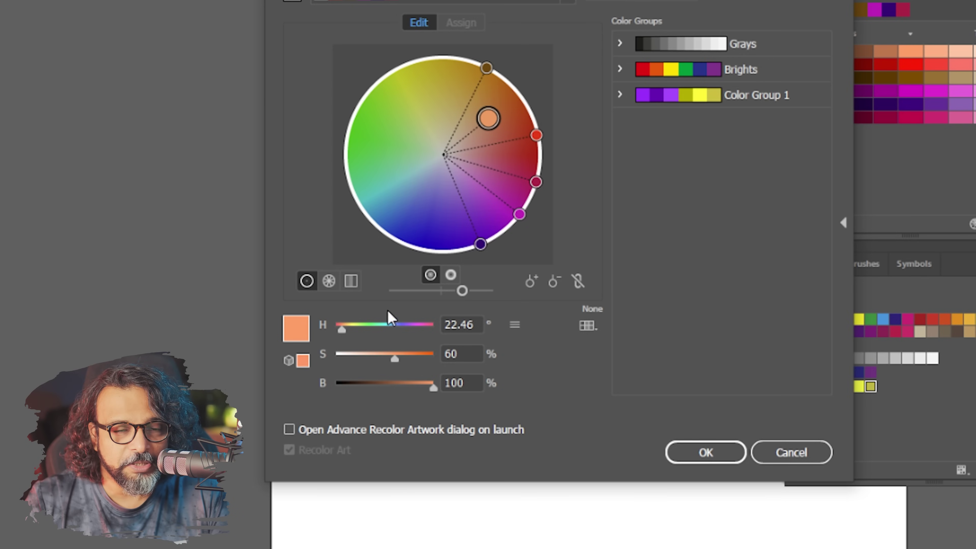
{"action": "left_click", "coordinate": [487, 69]}
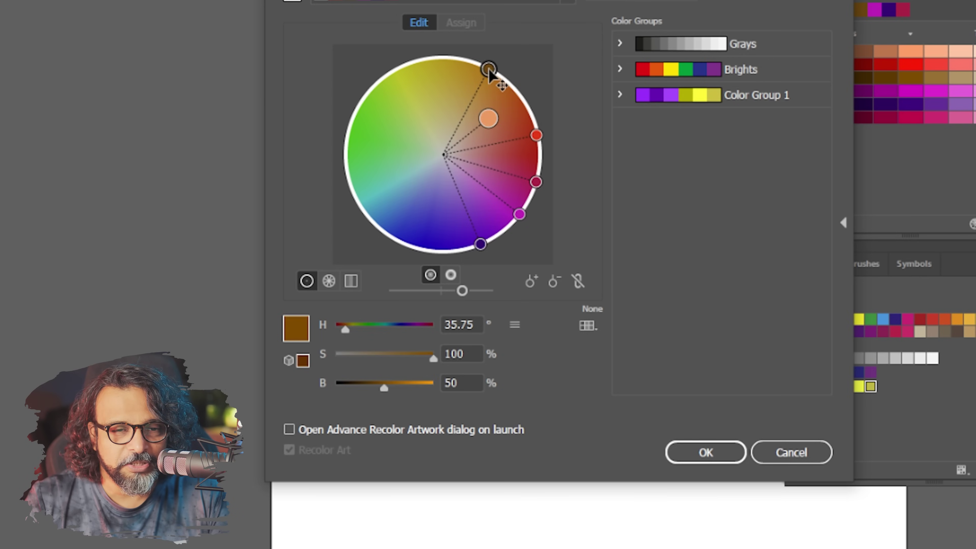
{"action": "left_click_drag", "start_coordinate": [392, 393], "coordinate": [435, 389]}
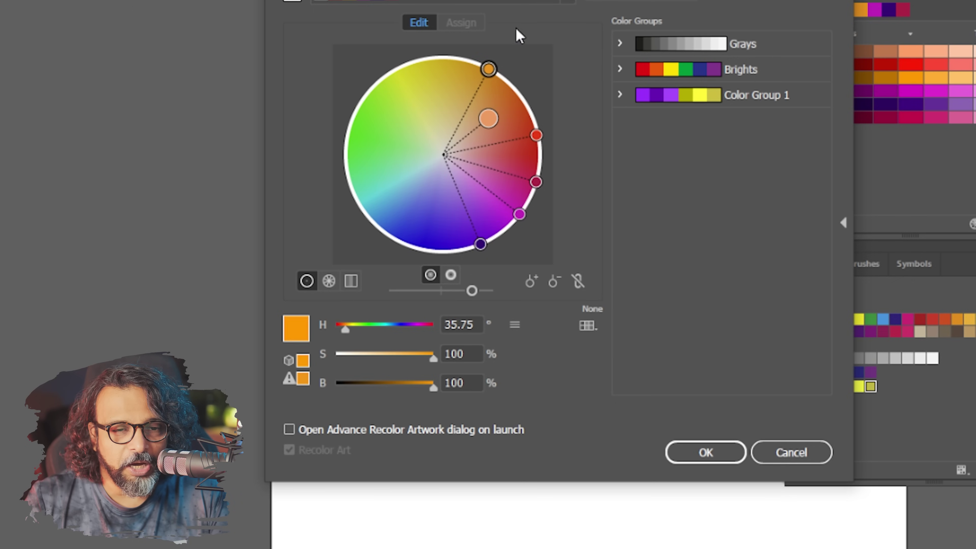
{"action": "left_click_drag", "start_coordinate": [490, 119], "coordinate": [502, 109]}
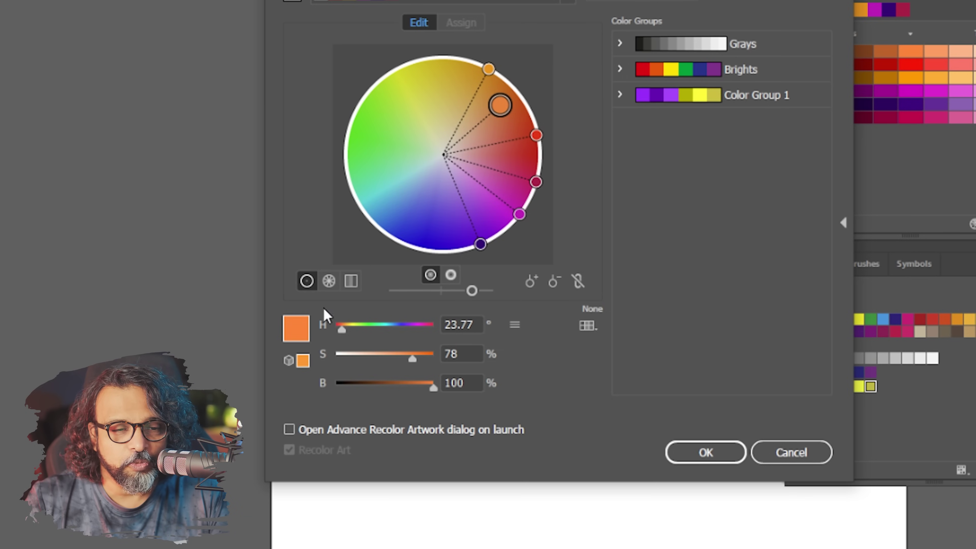
{"action": "left_click", "coordinate": [328, 287]}
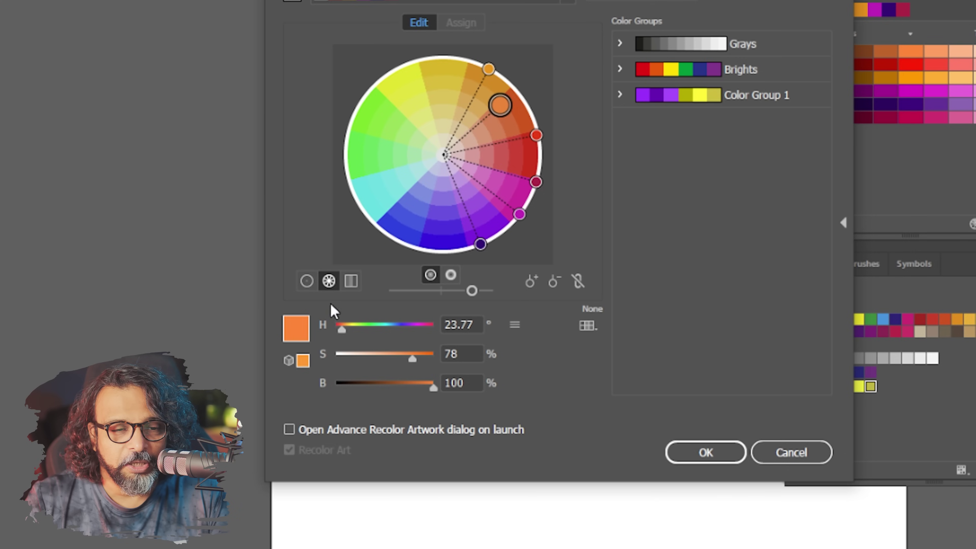
Step: Preview the harmony as colour bars, then return to the segmented wheel
{"action": "left_click", "coordinate": [351, 282]}
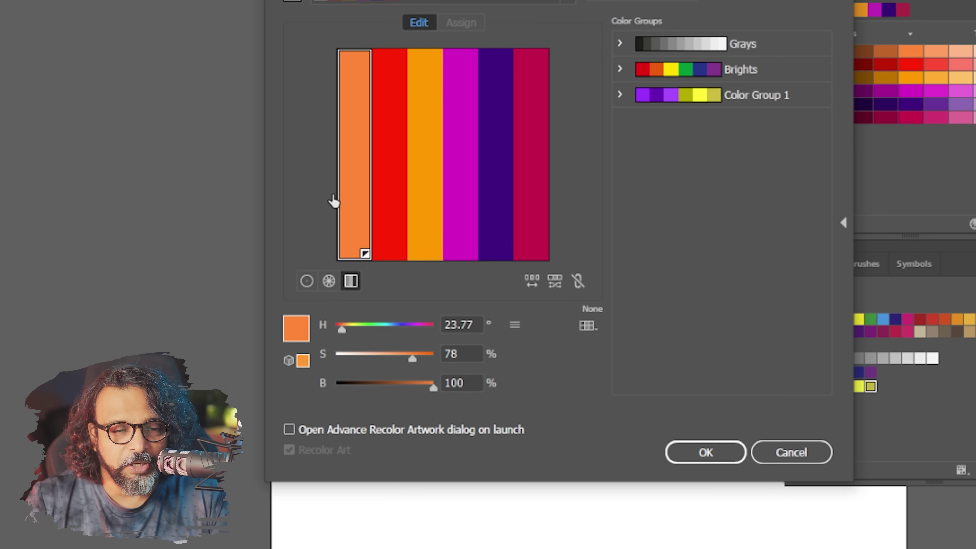
{"action": "left_click", "coordinate": [329, 281]}
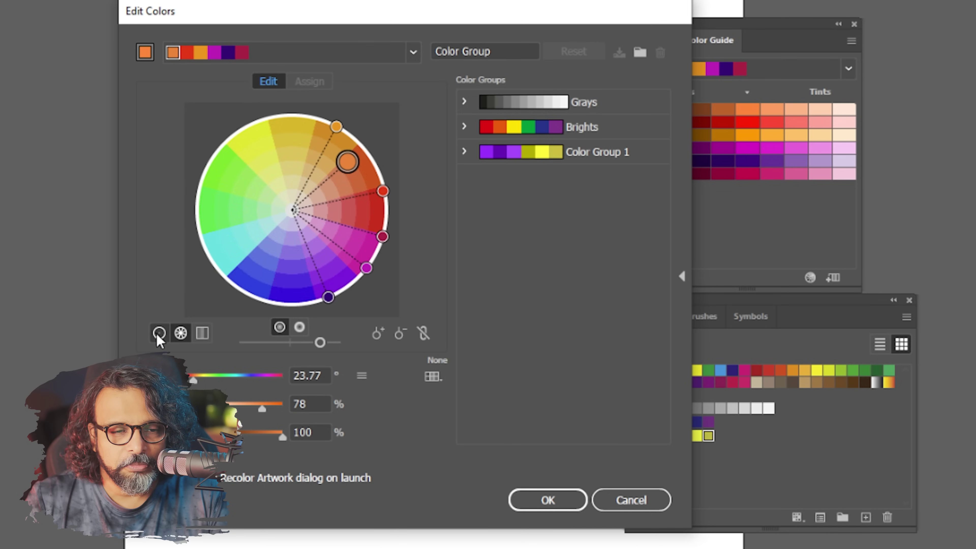
Step: Save the orange-to-crimson harmony as a new colour group and close Edit Colors with OK
{"action": "left_click", "coordinate": [307, 280]}
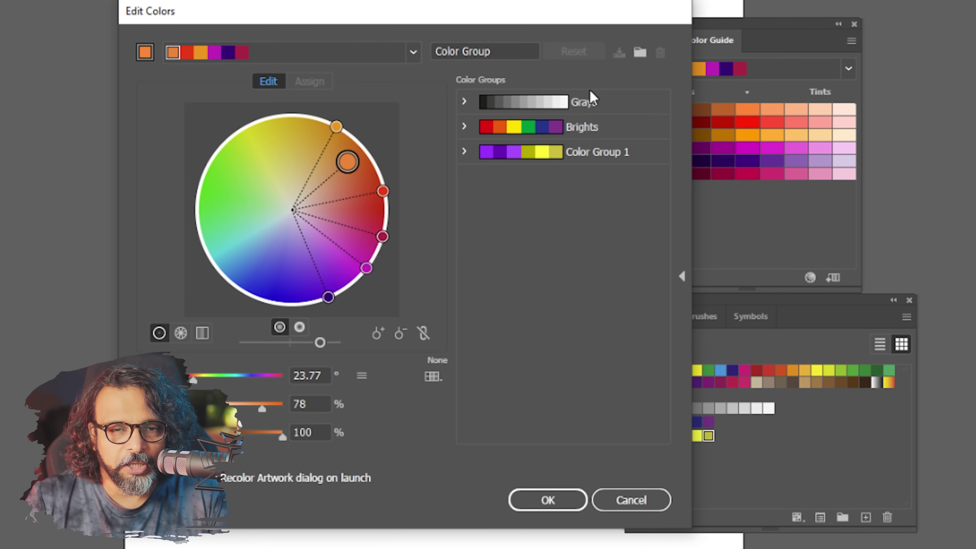
{"action": "left_click", "coordinate": [640, 54]}
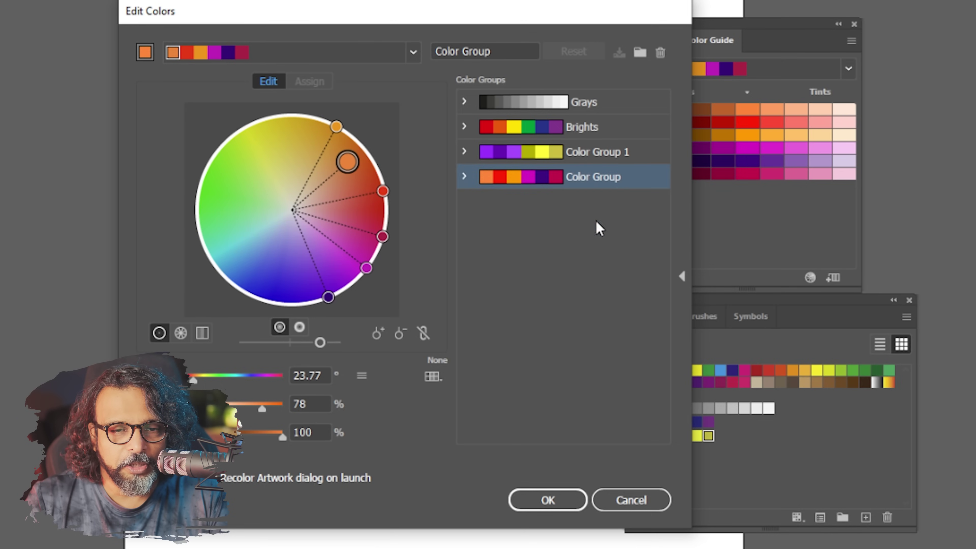
{"action": "left_click", "coordinate": [552, 505]}
{"action": "left_click", "coordinate": [680, 466]}
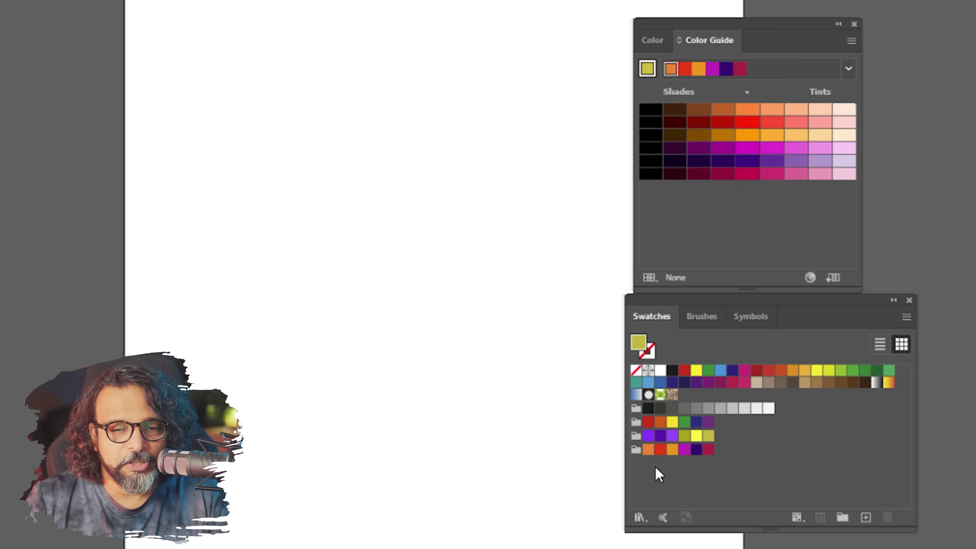